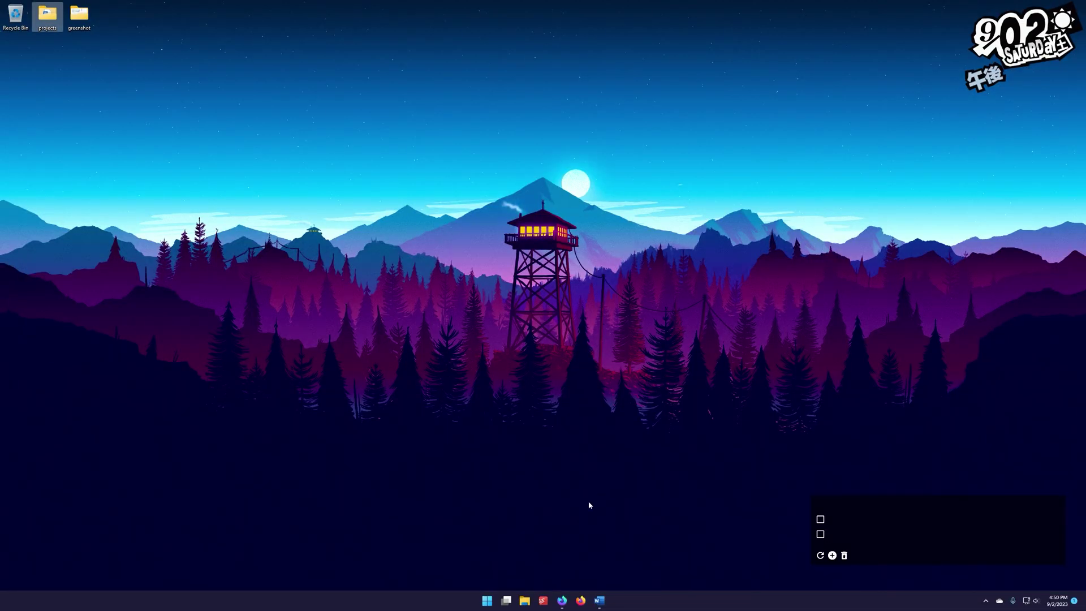
left_click(562, 600)
left_click(807, 27)
type("https://www.nexusmods.com/starfield/mods/354")
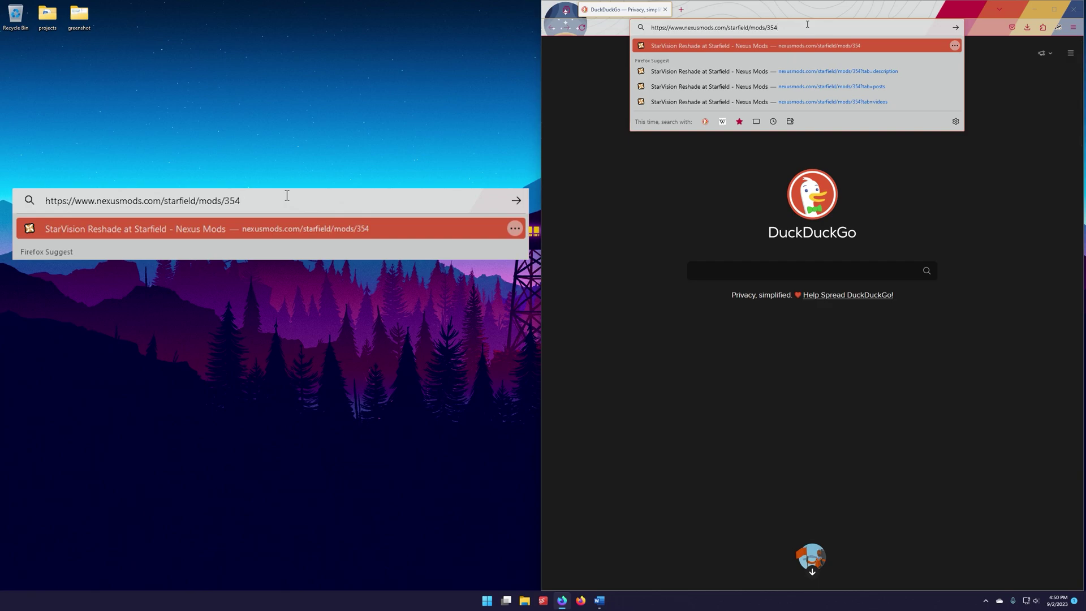
key("Return")
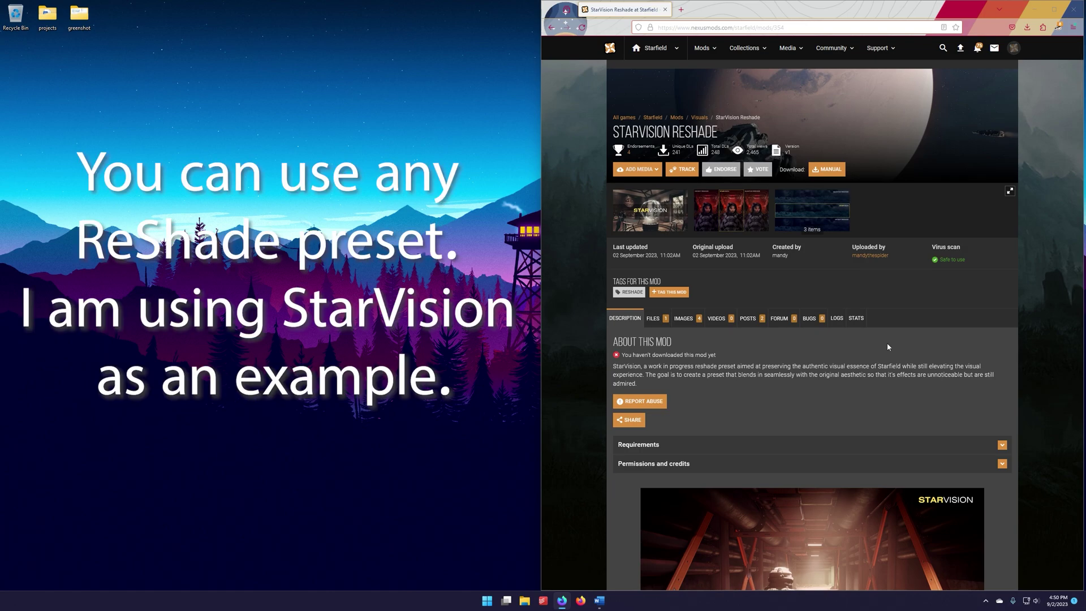
Download StarVision V1-354-1-1693648896.zip from the mod's files with the slow download option and open the archive
left_click(653, 319)
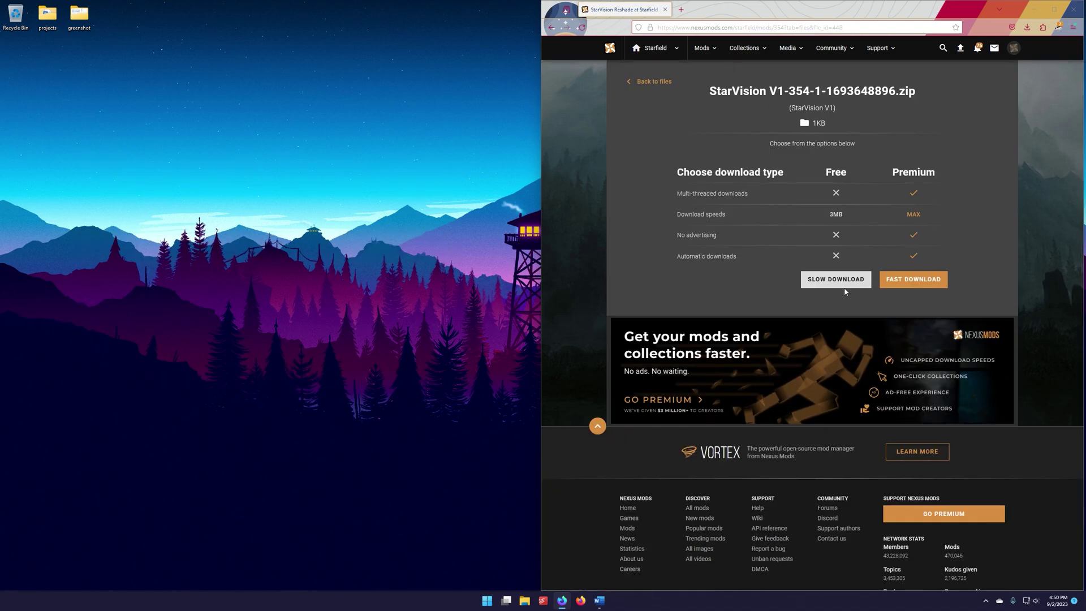
left_click(818, 286)
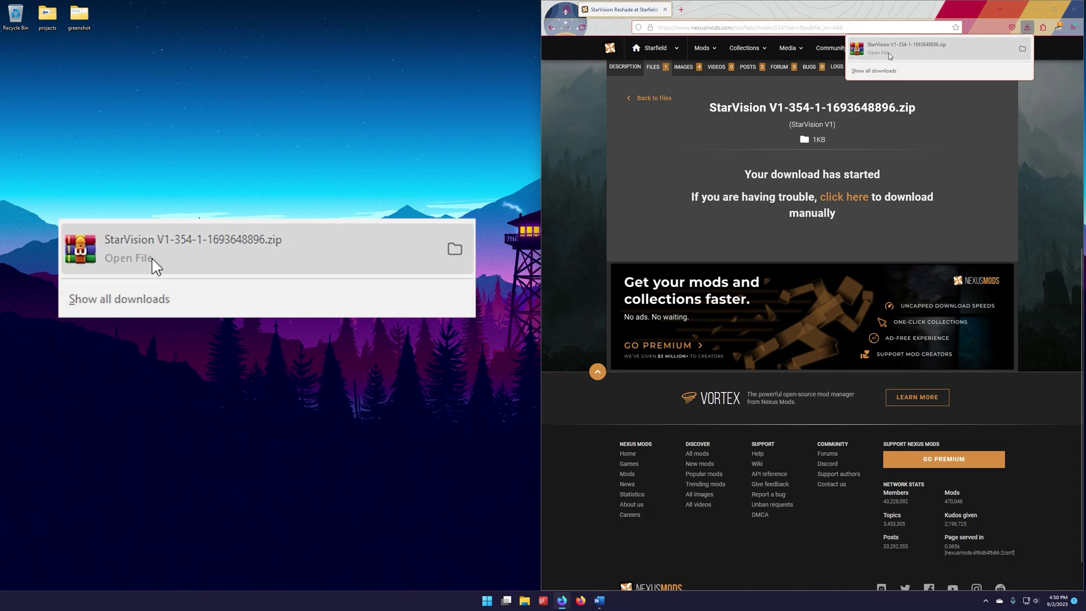
left_click(914, 57)
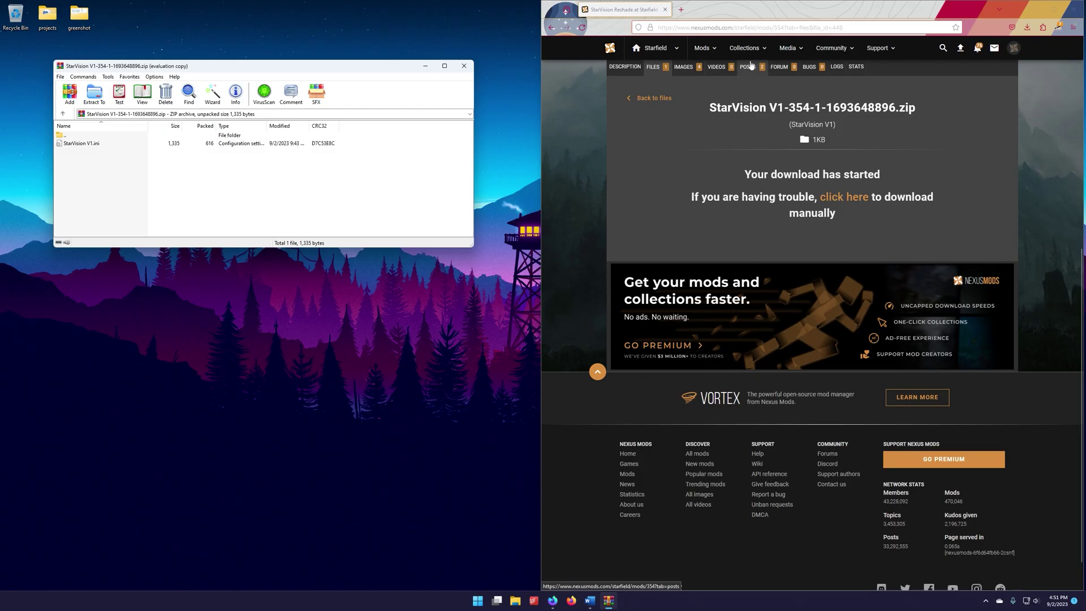
left_click(1026, 11)
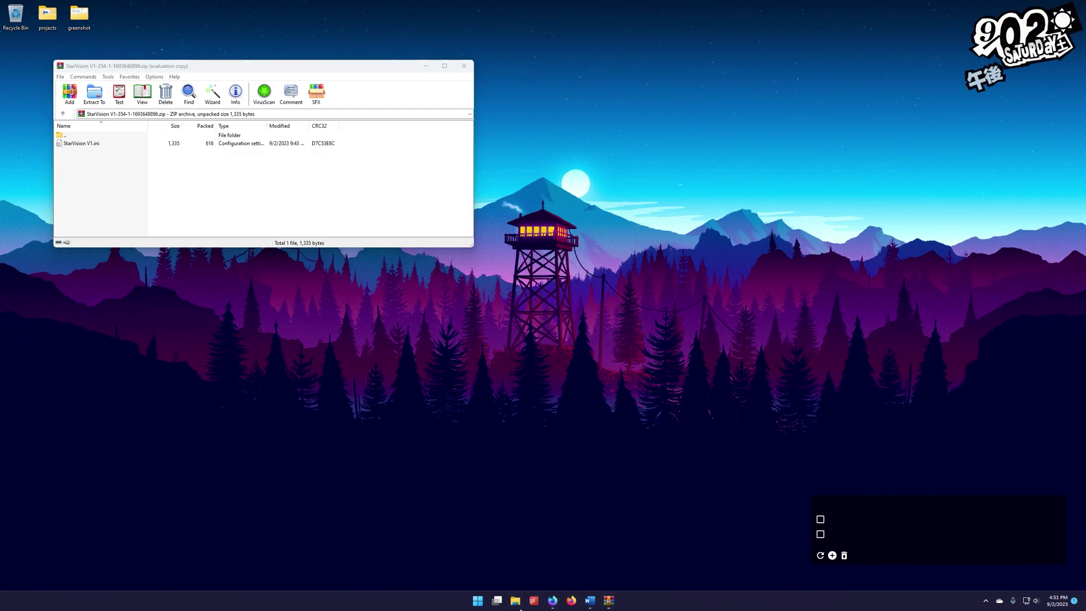
Browse in File Explorer to the Starfield game folder at C: > Program Files (x86) > Steam > steamapps > common > Starfield
left_click(514, 600)
left_click(569, 264)
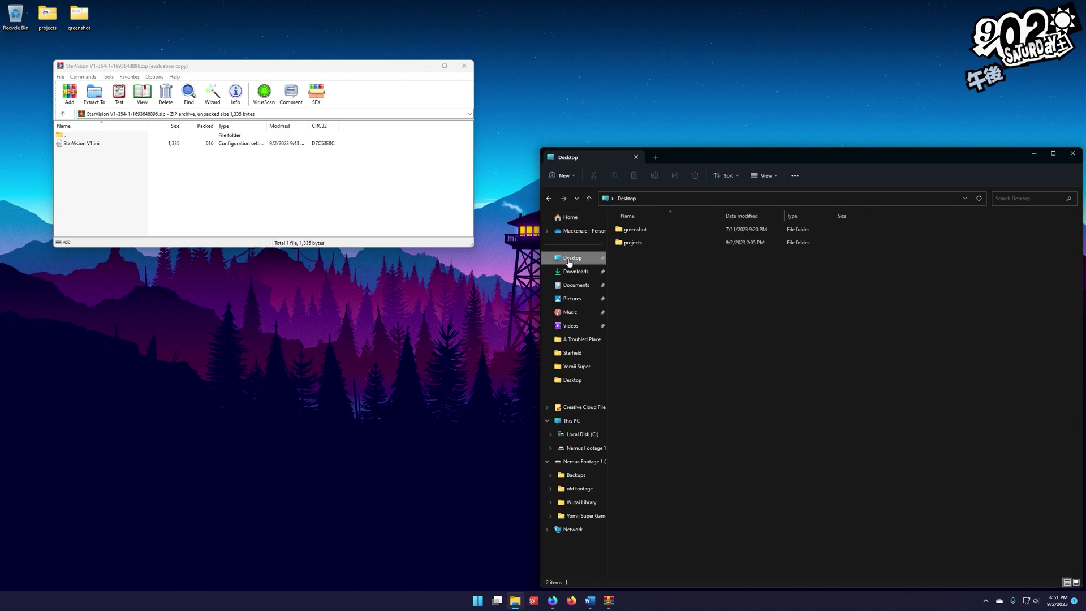
left_click(583, 421)
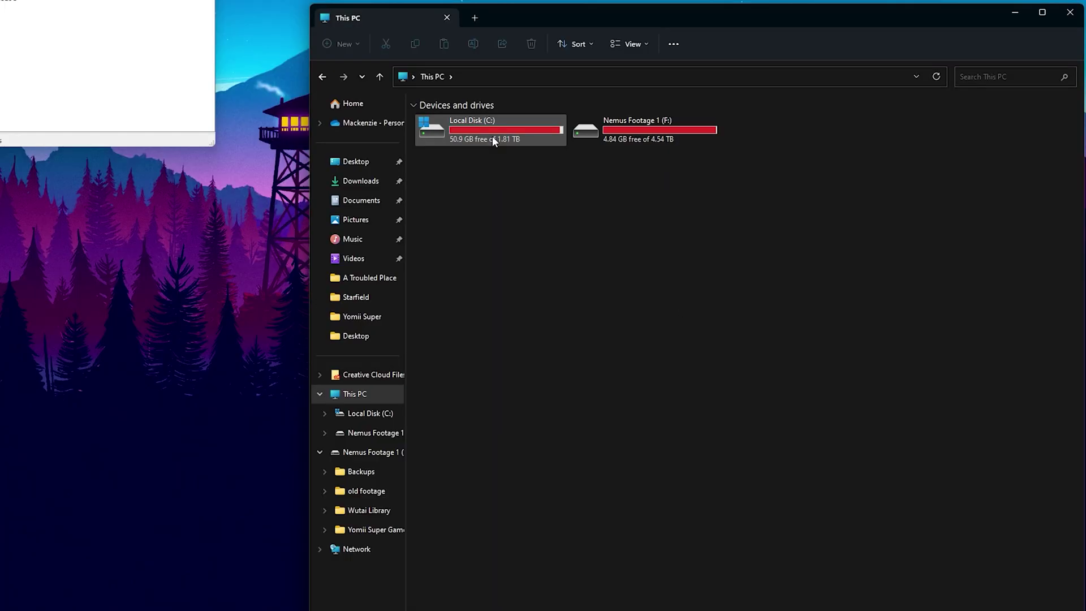
double_click(662, 238)
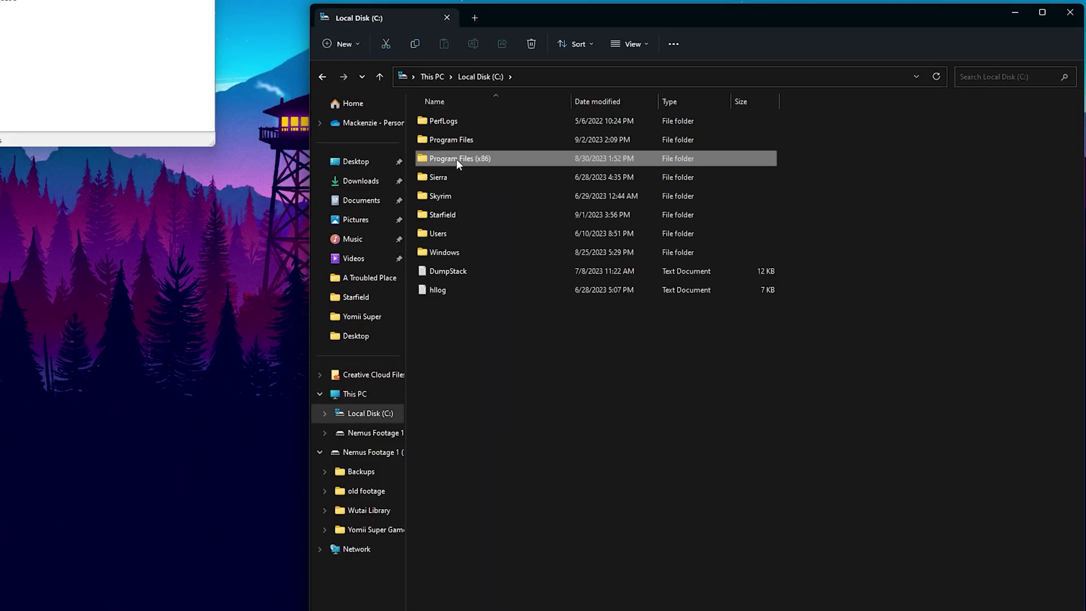
double_click(643, 256)
double_click(446, 384)
double_click(453, 378)
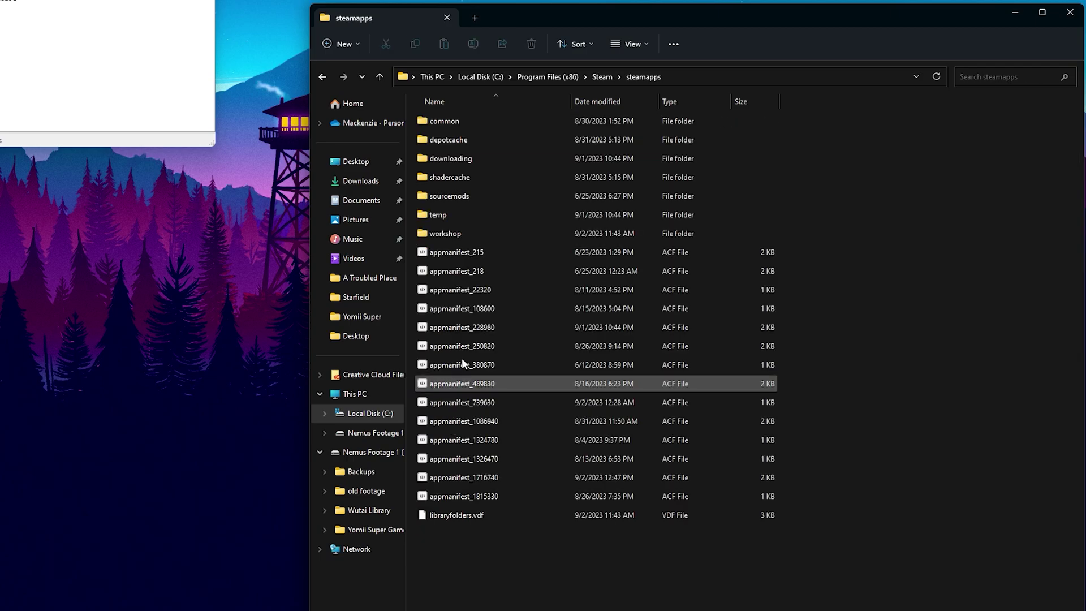
double_click(459, 121)
double_click(443, 384)
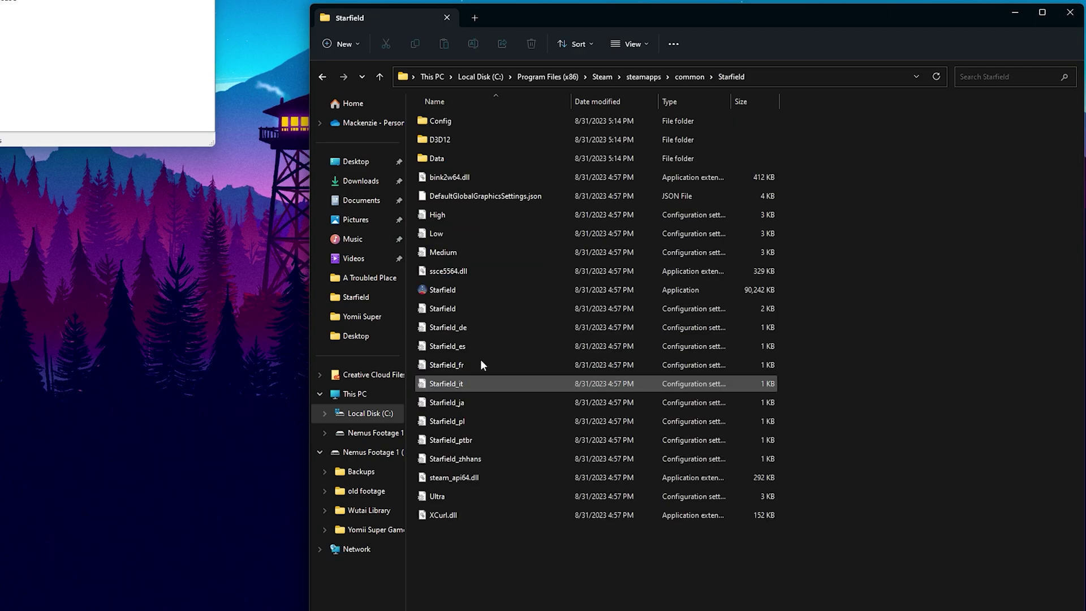
left_click(436, 75)
left_click(929, 352)
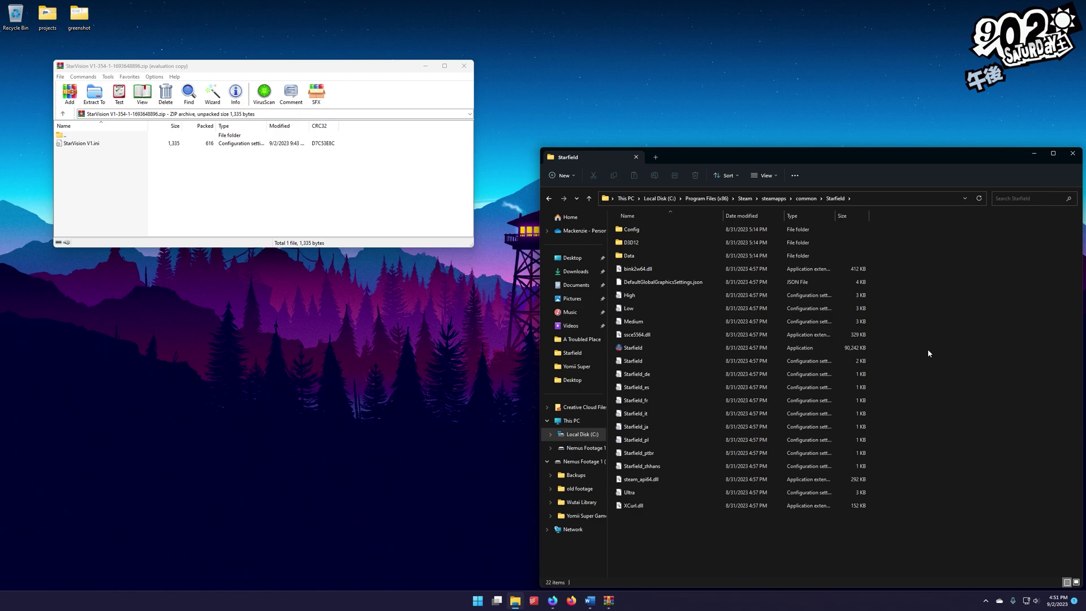
Extract StarVision V1.ini from the archive into the Starfield game folder beside the game executable, and show the desktop
left_click(645, 347)
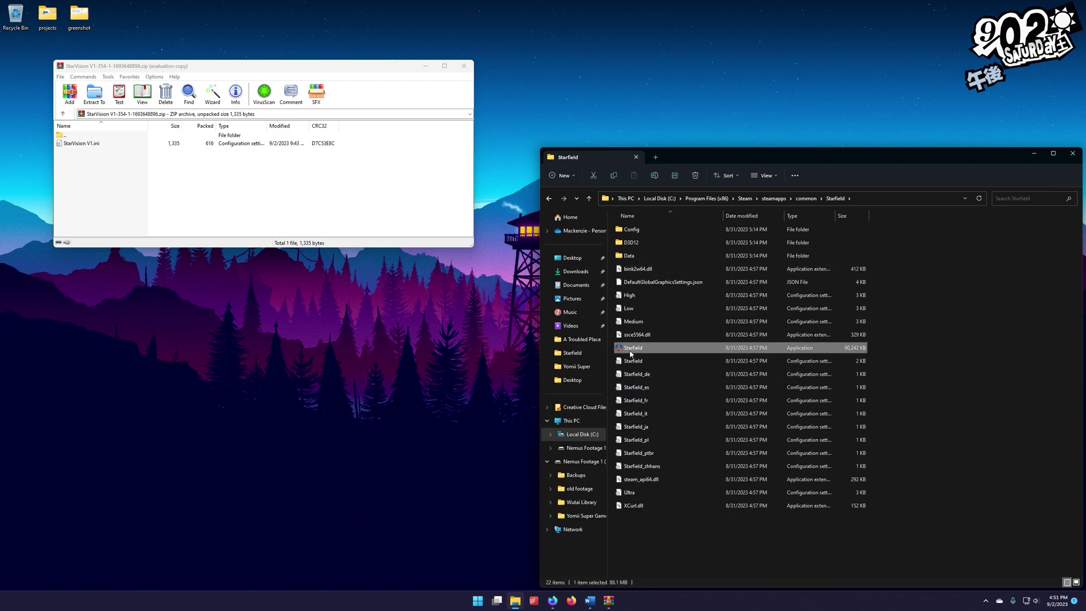
left_click(213, 193)
left_click_drag(82, 143, 930, 357)
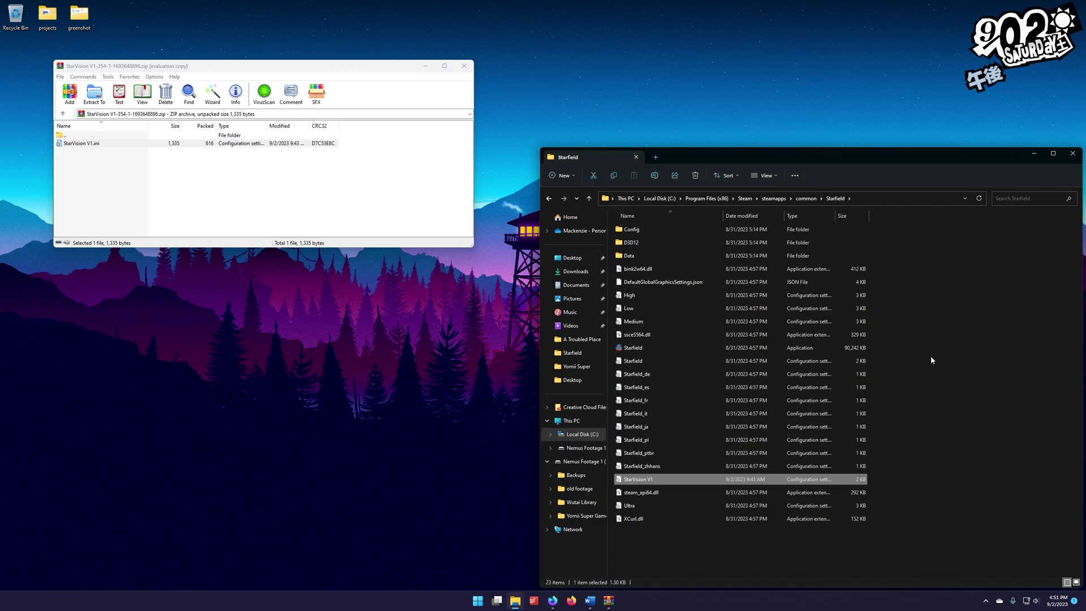
key("super+d")
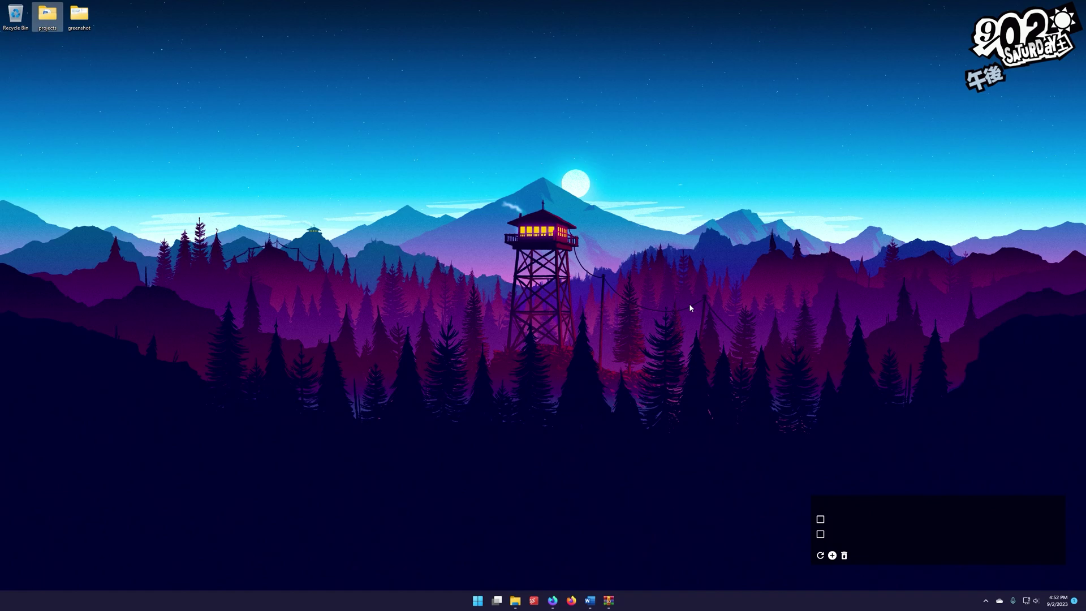
left_click(552, 600)
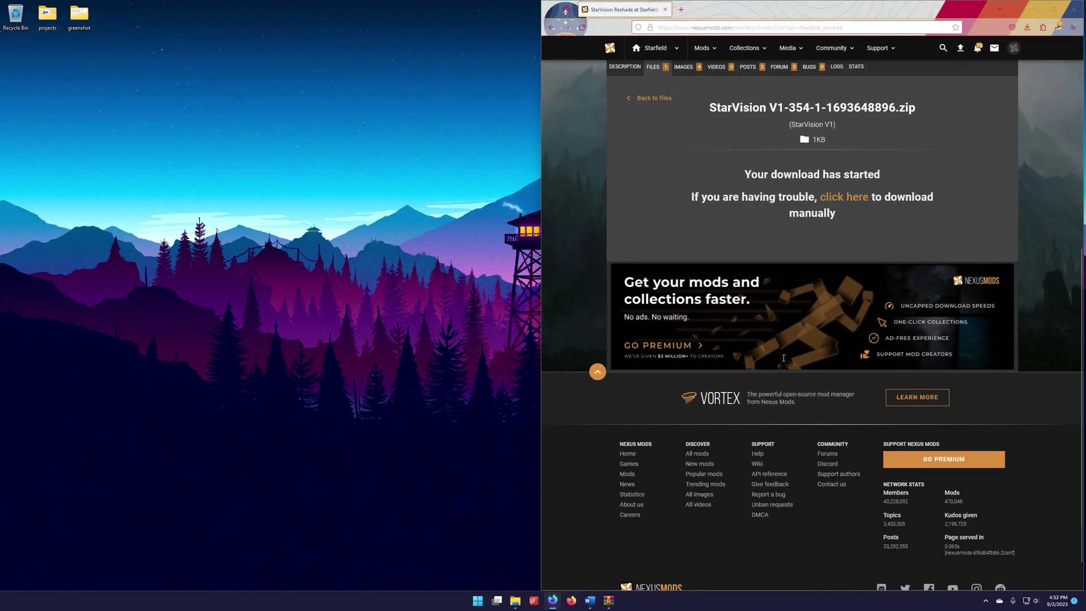
key("ctrl+t")
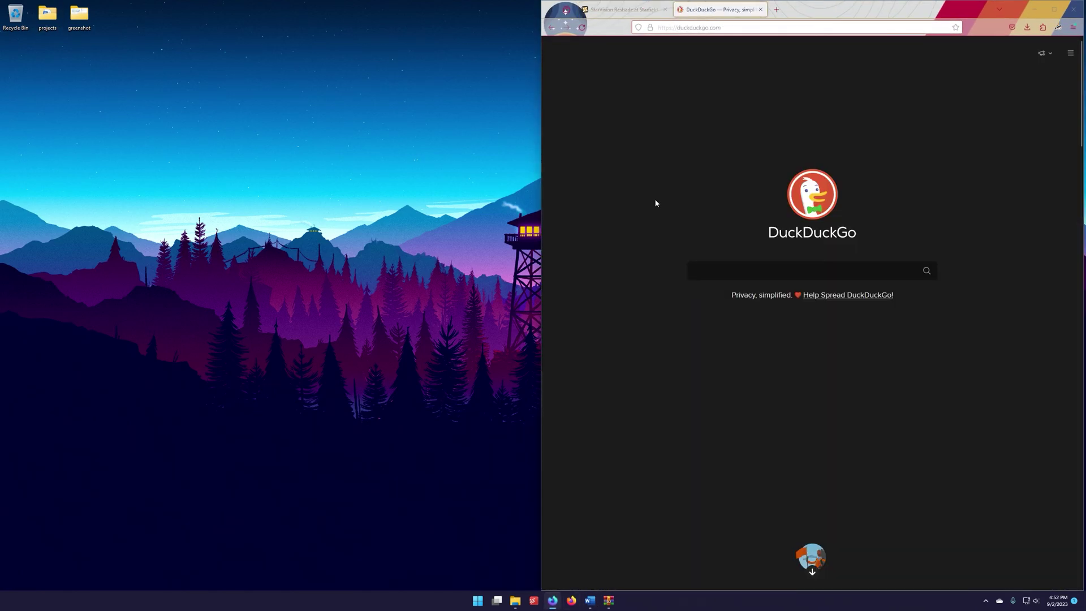
left_click(747, 28)
type("https://reshade.me/")
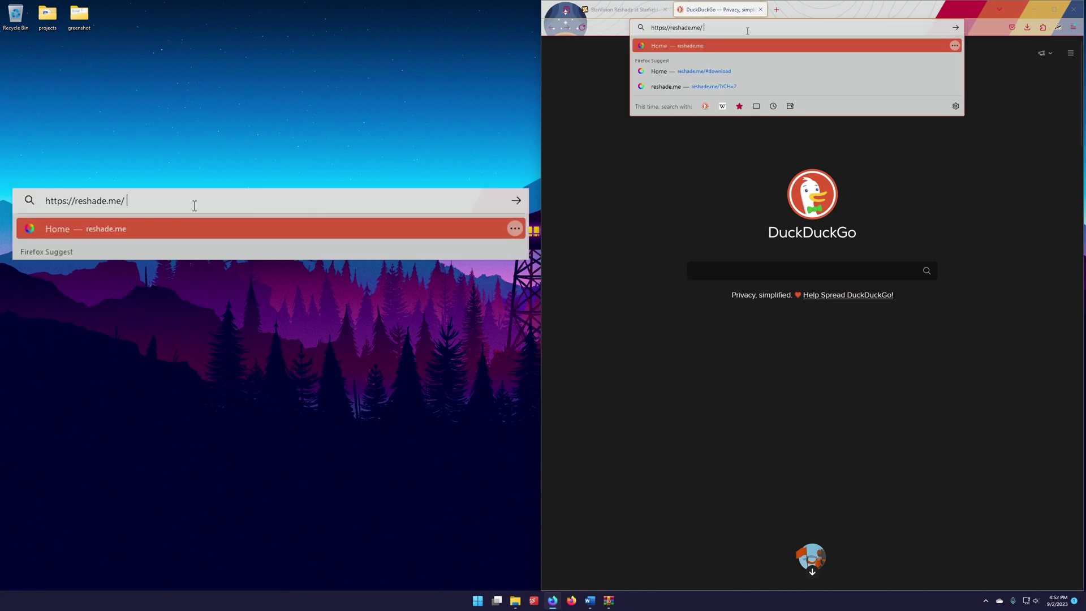
key("Return")
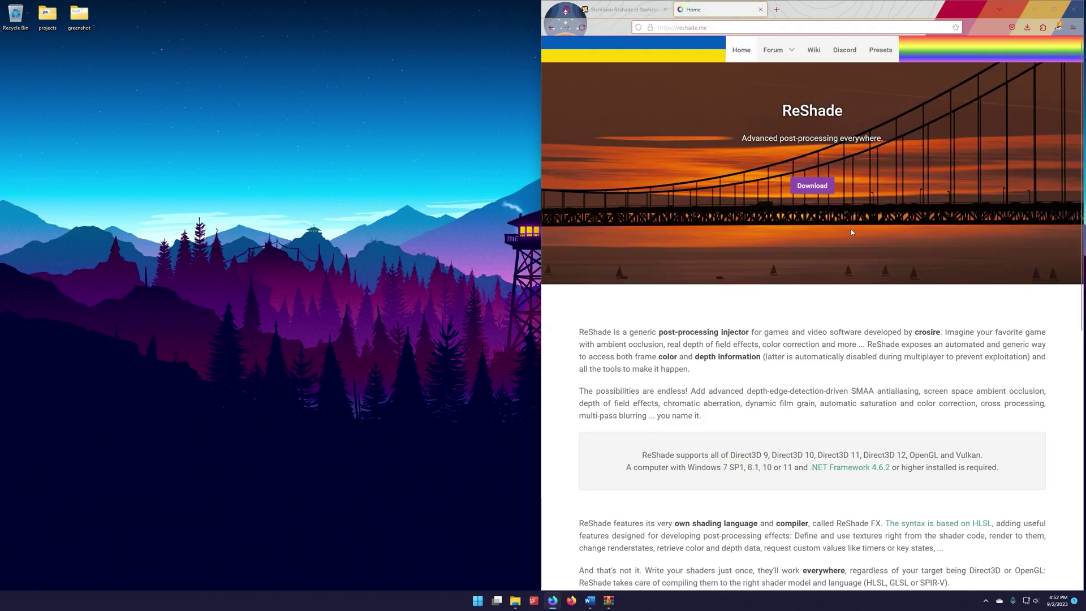
Download the standard ReShade 5.9.2 setup without full add-on support and run ReShade_Setup_5.9.2.exe
left_click(823, 188)
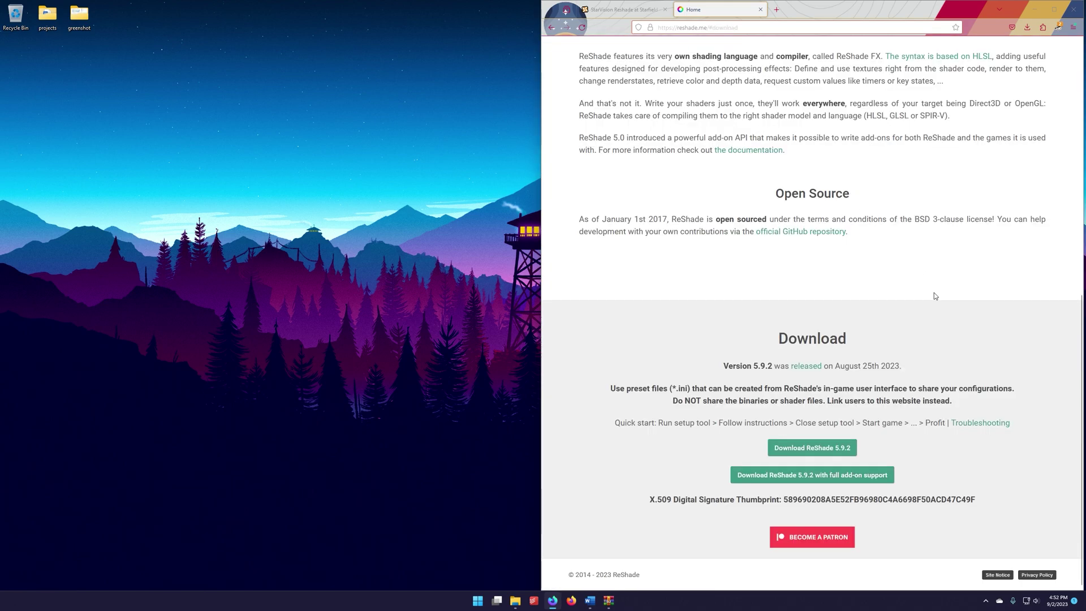
left_click(835, 450)
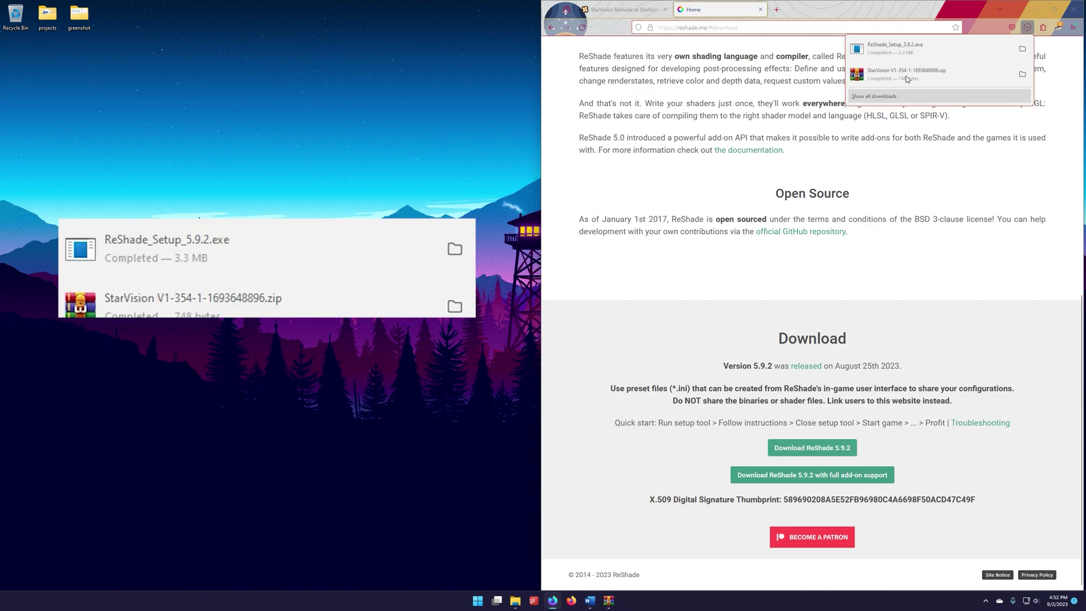
left_click(898, 53)
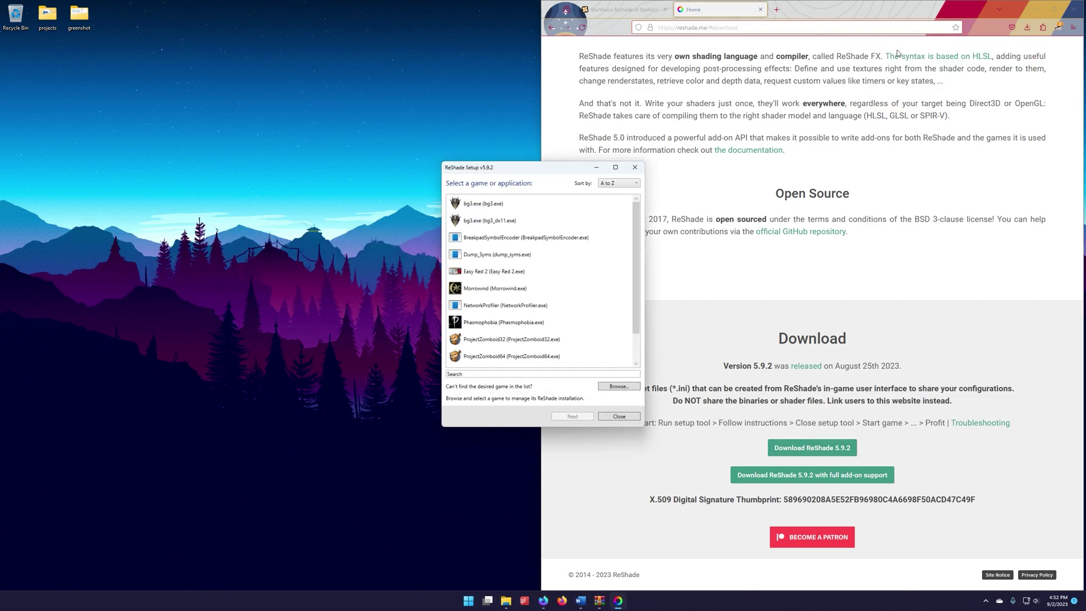
Find Starfield with the search term "starf", select Starfield.exe as the target game, and accept the DirectX 10/11/12 rendering API
left_click_drag(577, 171, 263, 149)
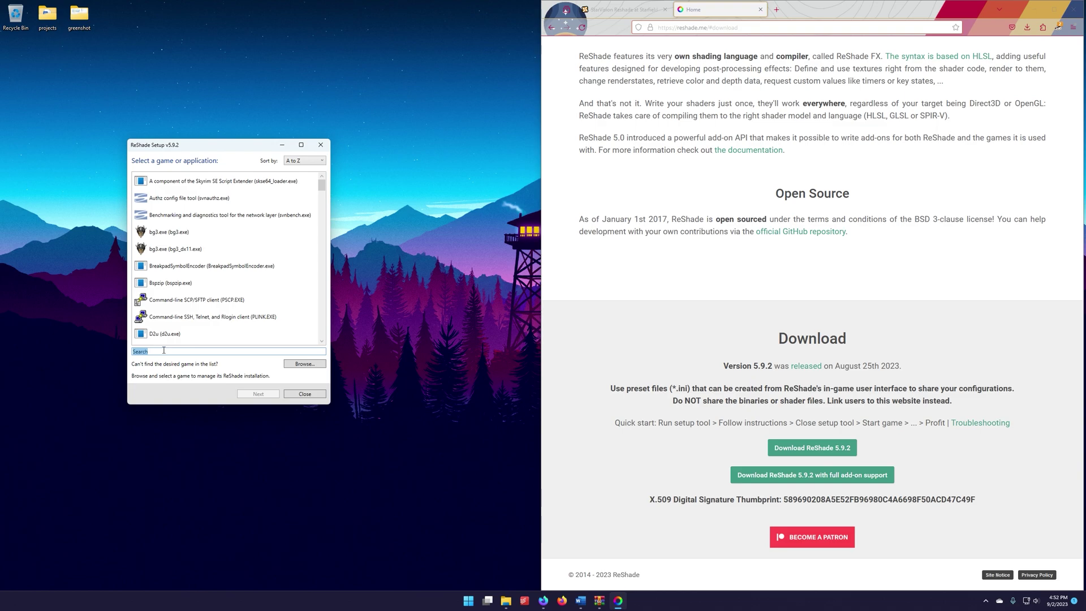
type("starf")
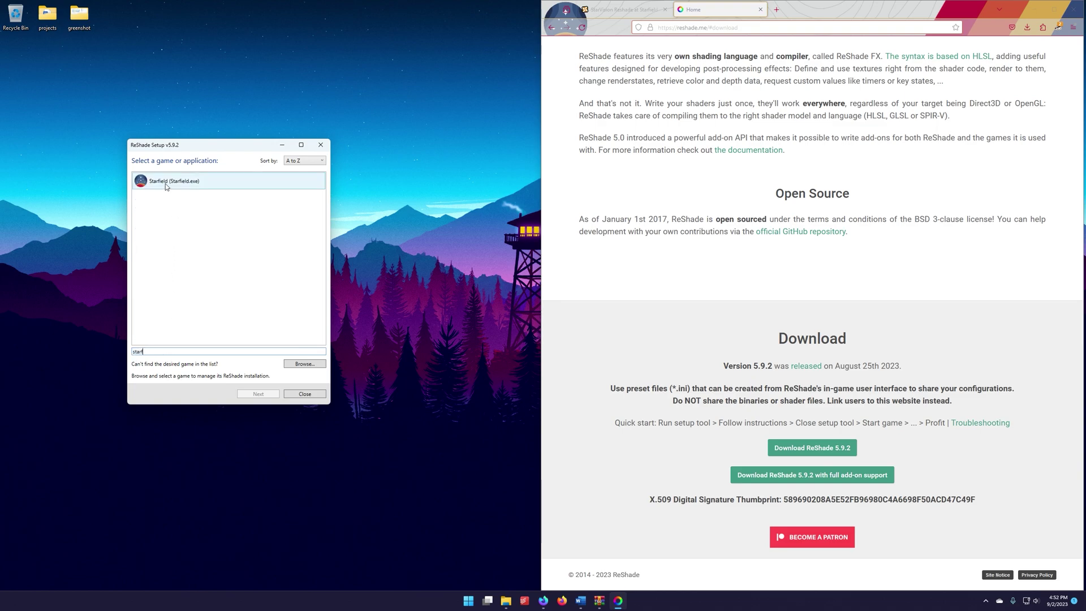
left_click(166, 185)
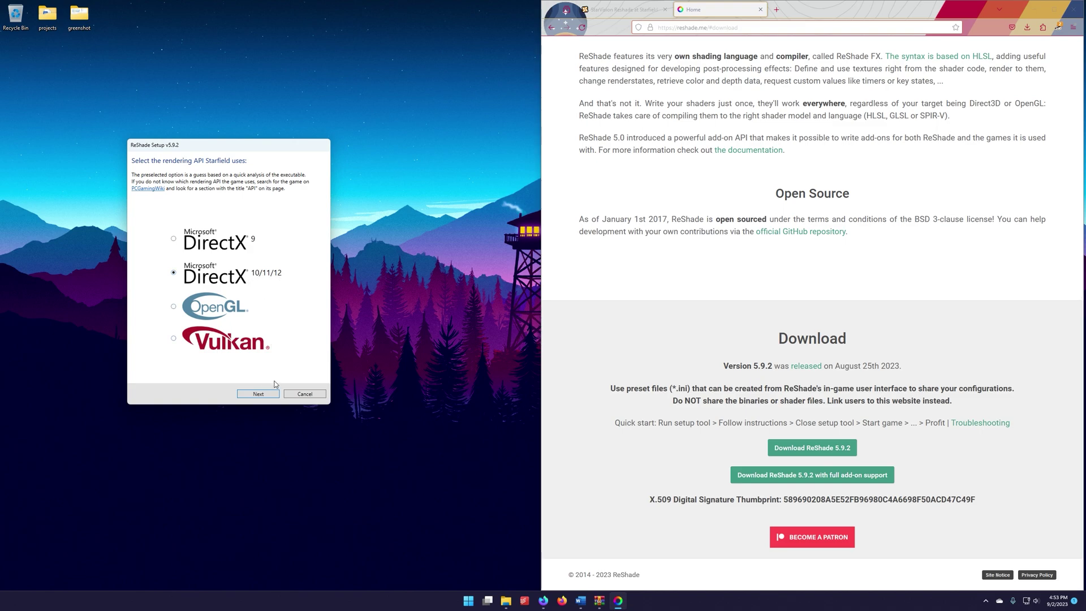
left_click(259, 394)
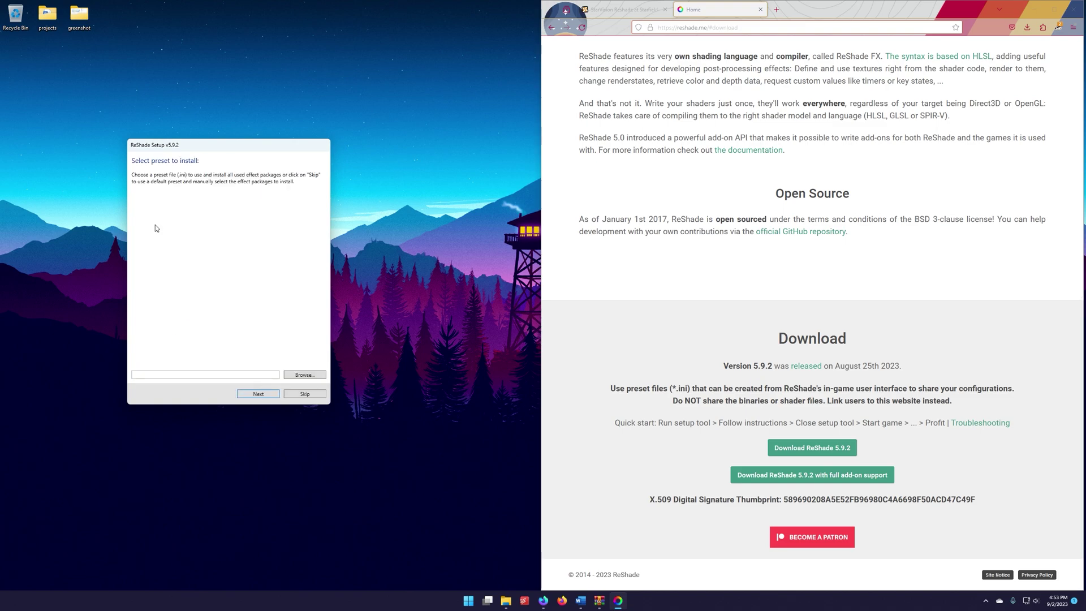
Load StarVision V1 from the Starfield game folder as the preset to install
left_click(311, 377)
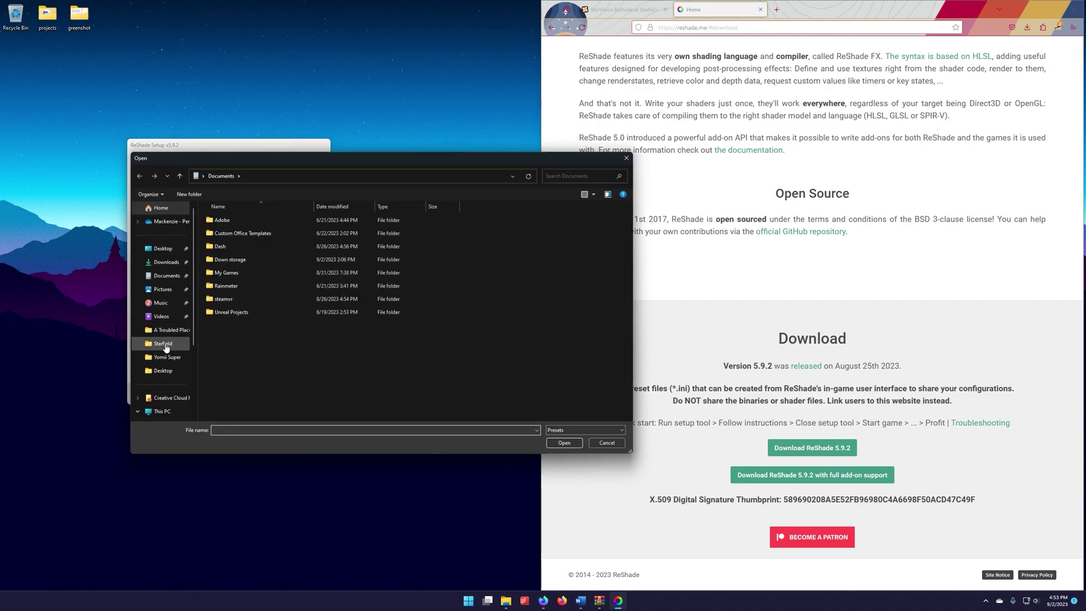
left_click(164, 343)
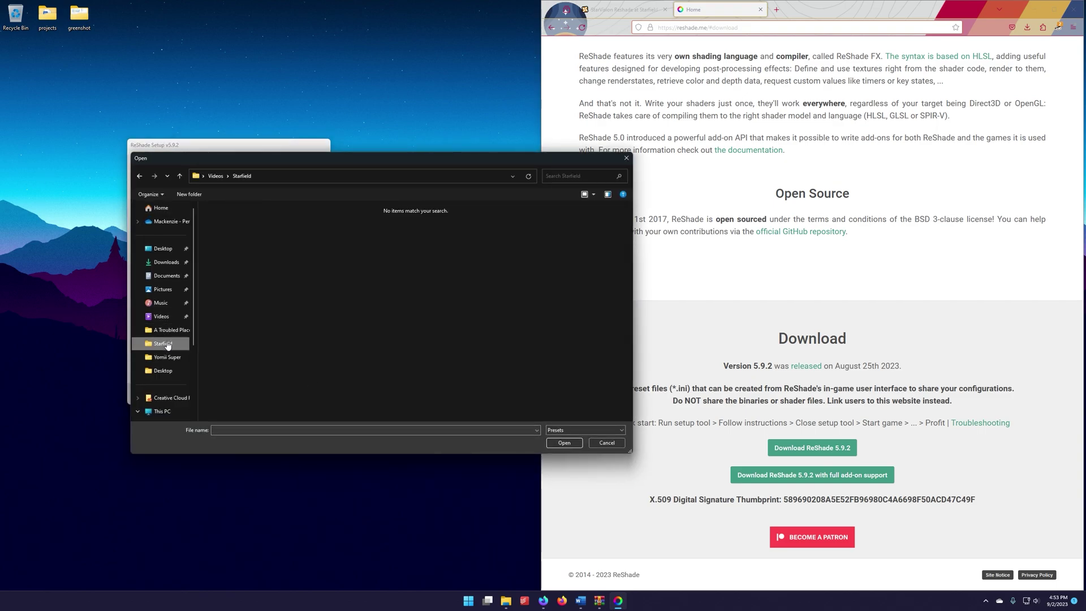
left_click(139, 176)
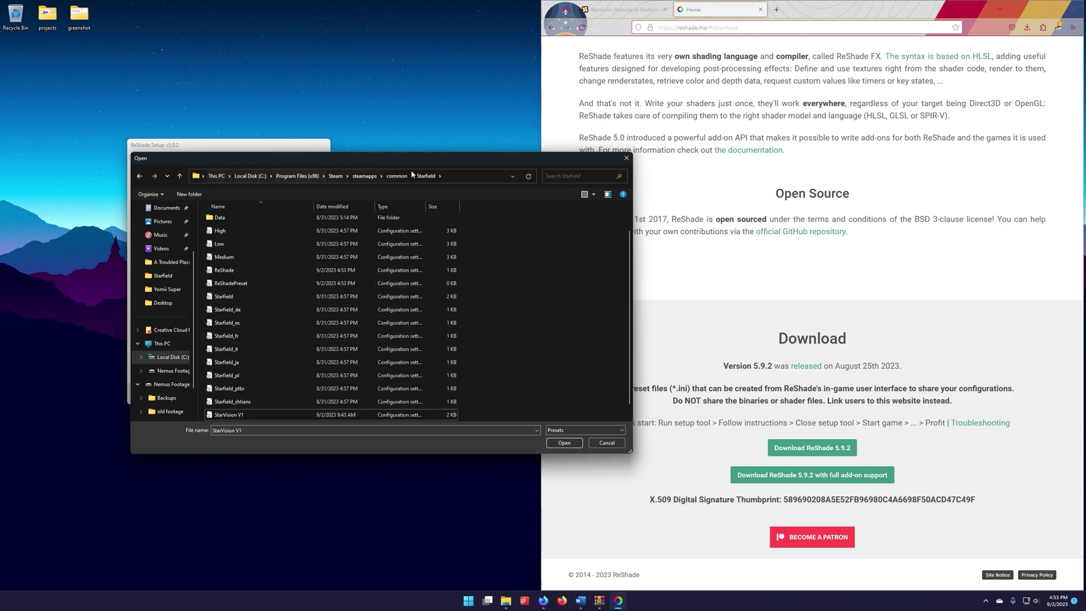
scroll(299, 331, "down", 1)
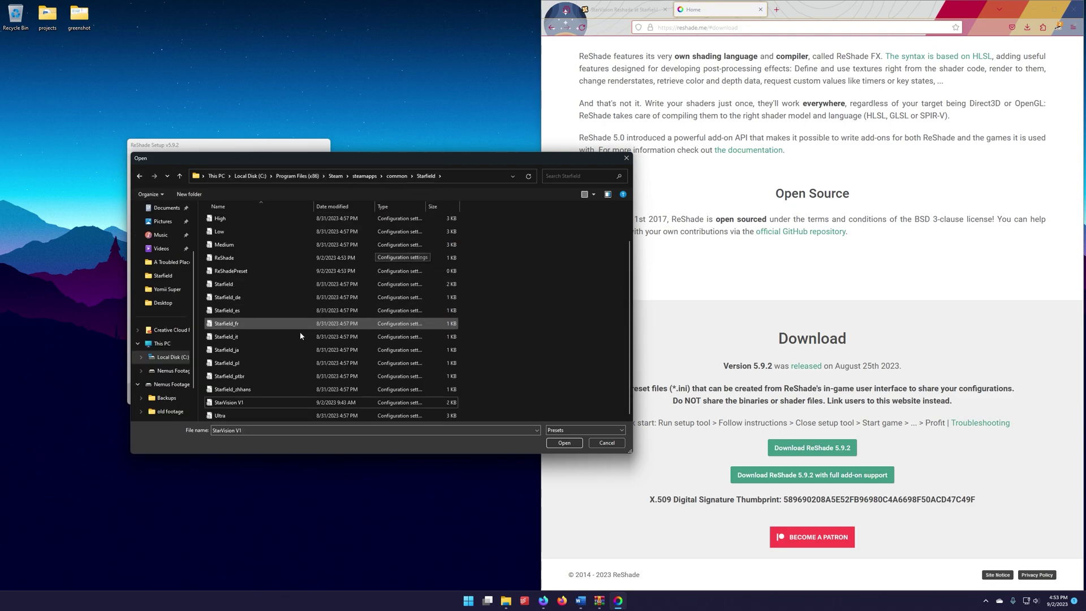
left_click(229, 405)
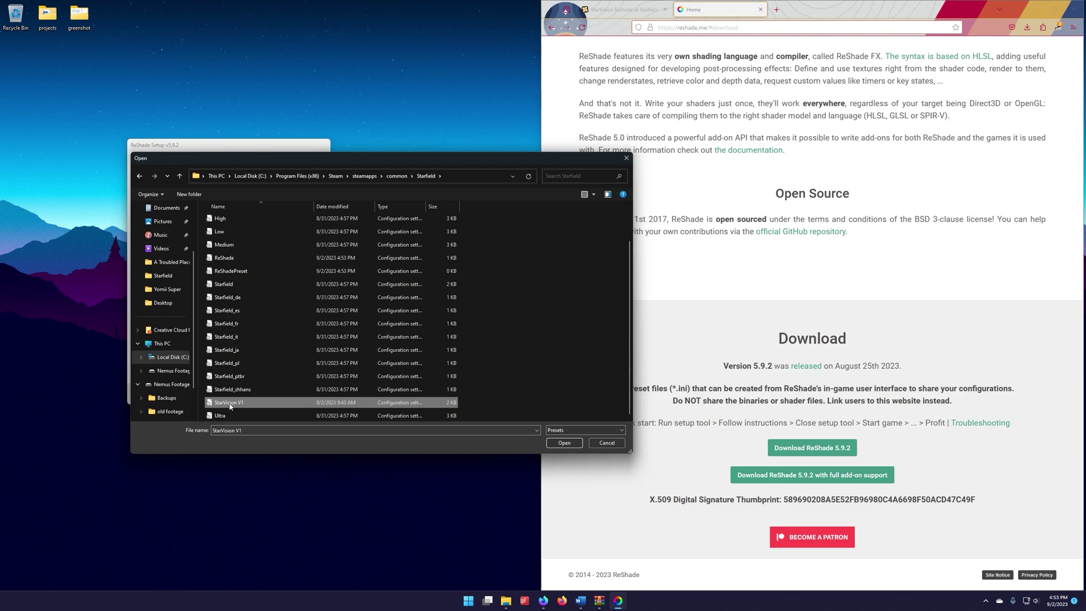
left_click(552, 443)
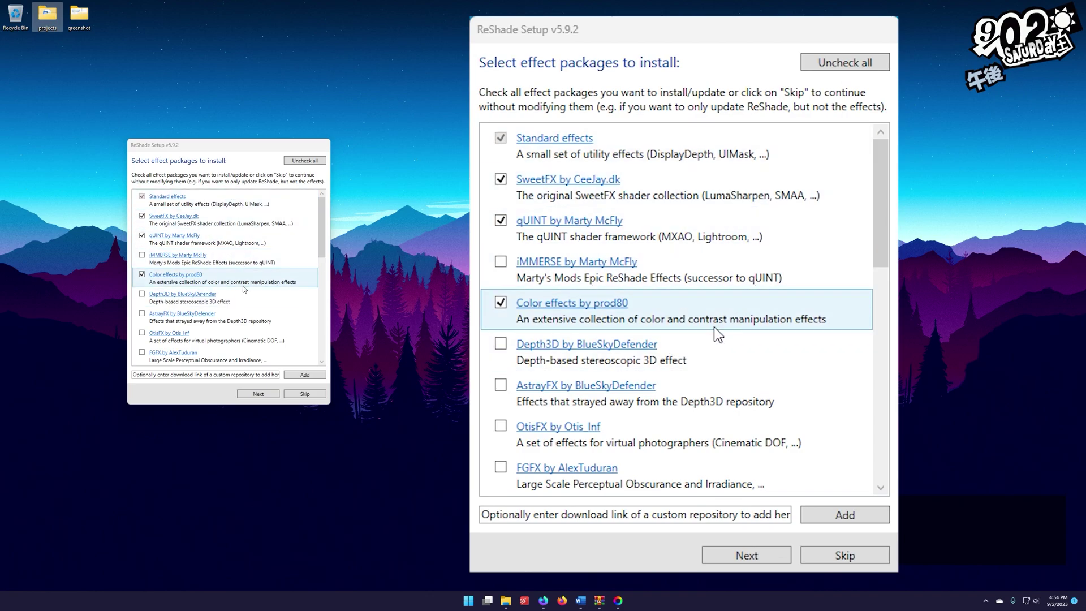
Complete the ReShade installation with the preselected effect packages, and launch Starfield from the Steam library
left_click(264, 394)
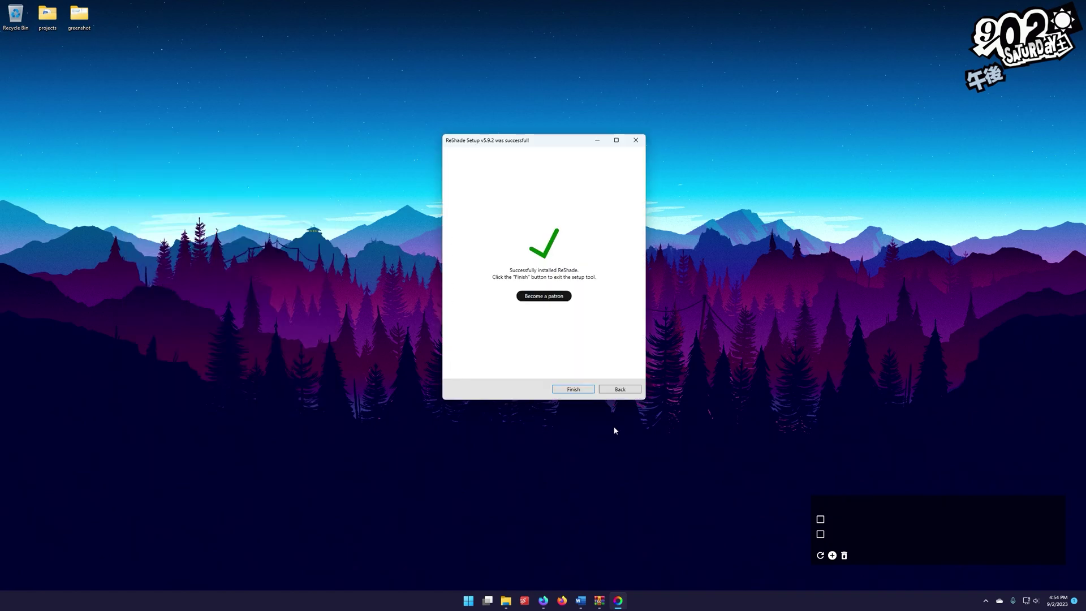
left_click(573, 389)
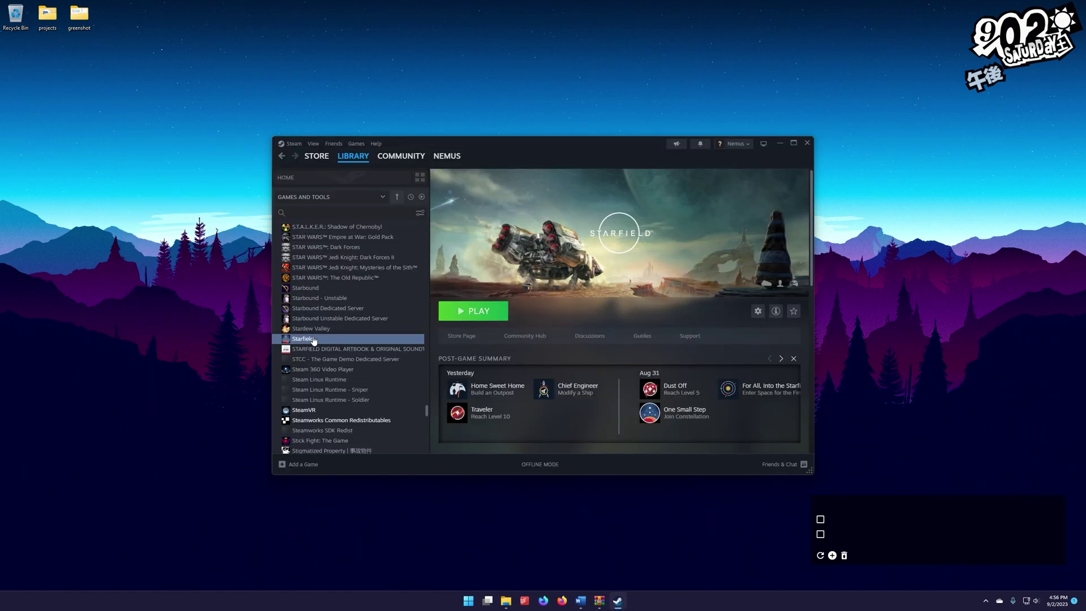
left_click(473, 310)
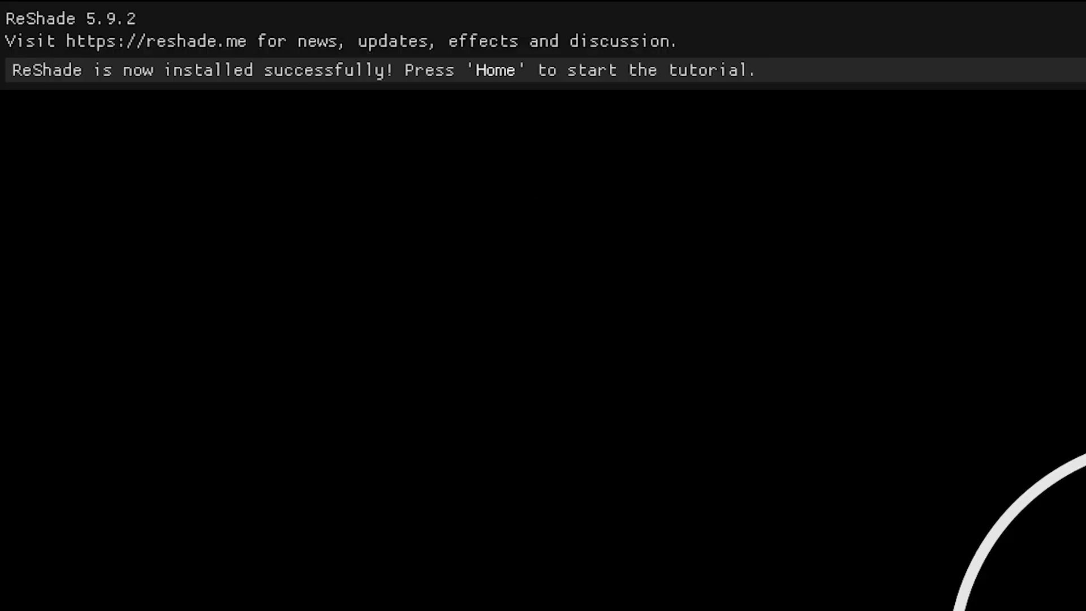
Open the ReShade overlay from the Starfield main menu, skip its tutorial, and reload the StarVision V1 effects
key("Return")
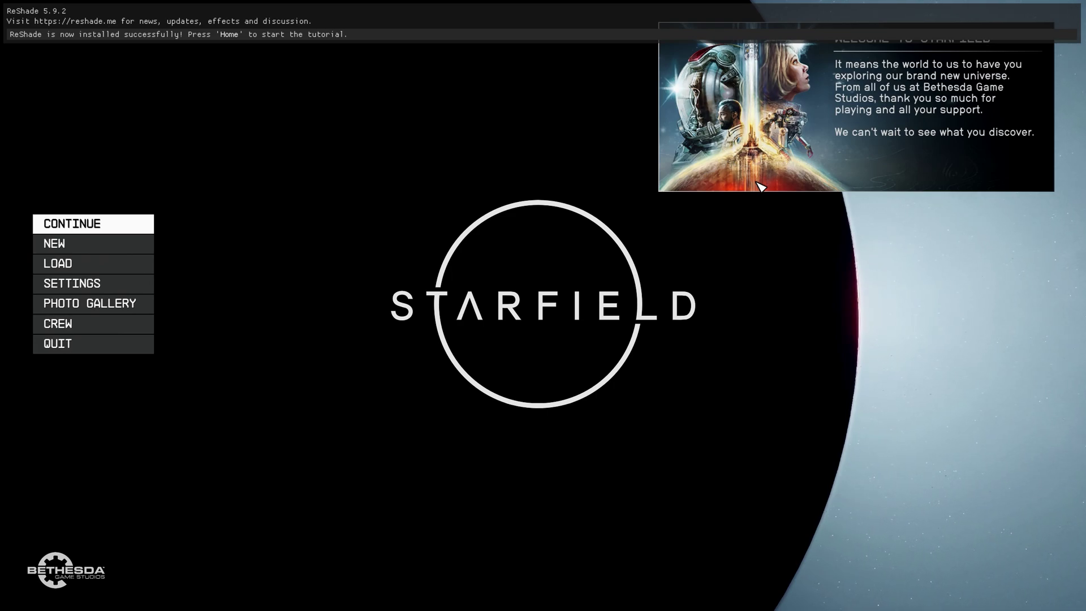
key("Home")
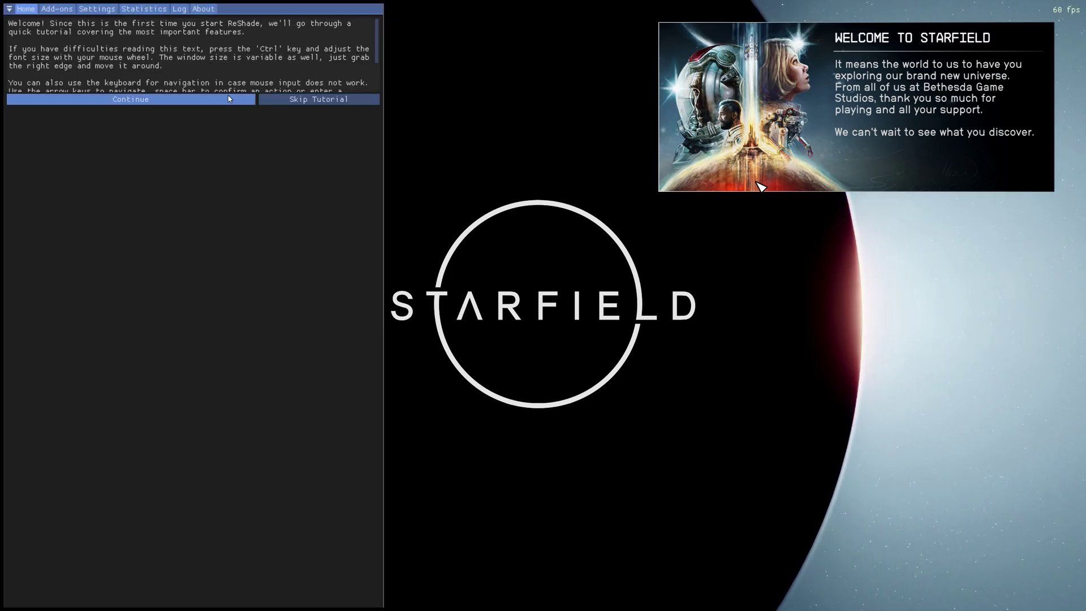
left_click(279, 100)
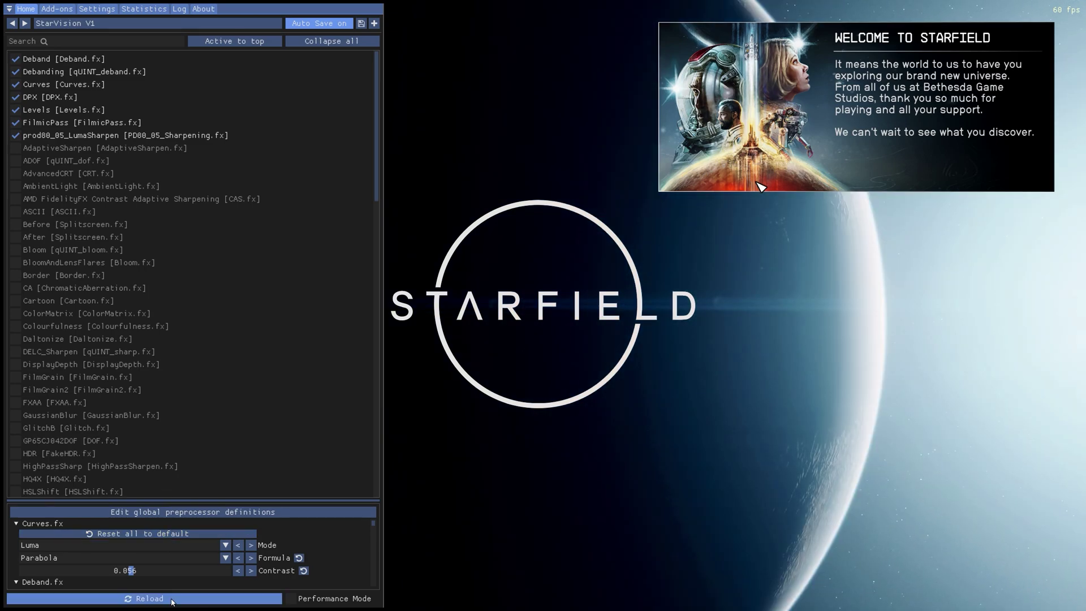
left_click(202, 600)
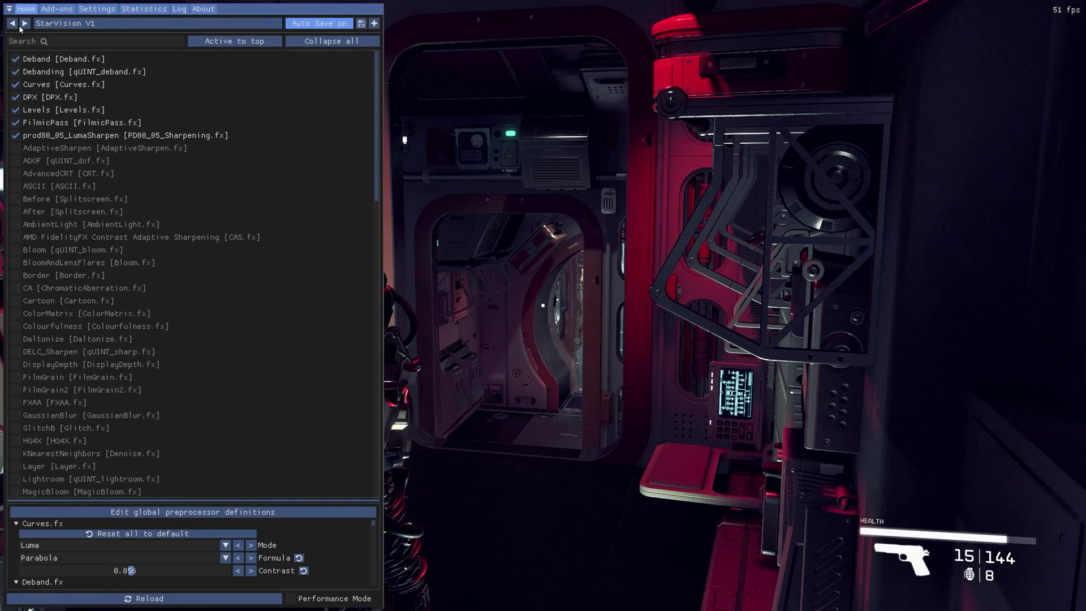
Open the effect toggle key shortcut in ReShade's general settings
left_click(100, 9)
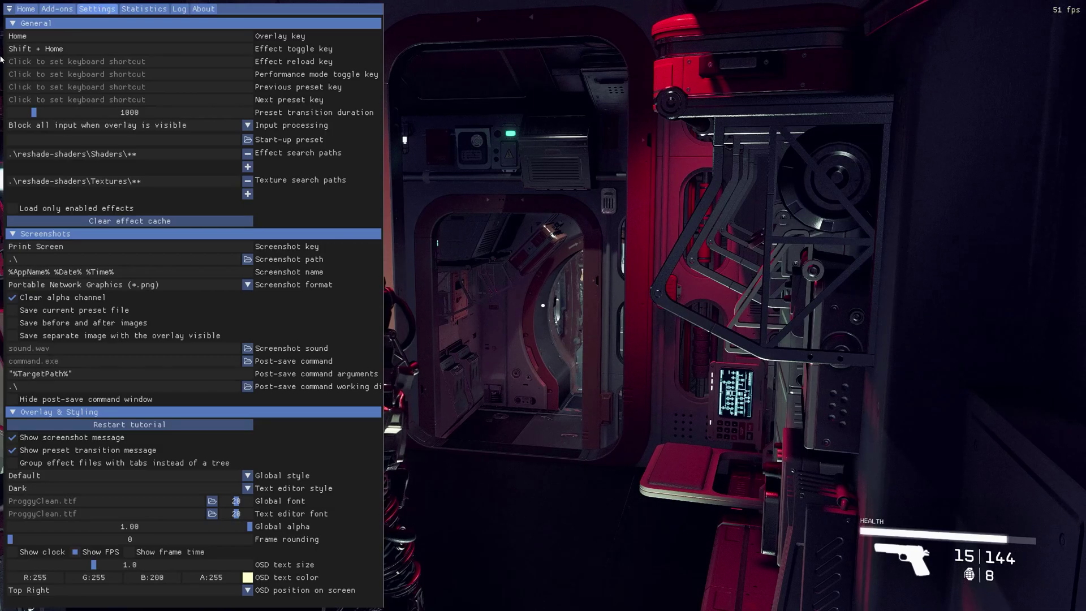
left_click(83, 47)
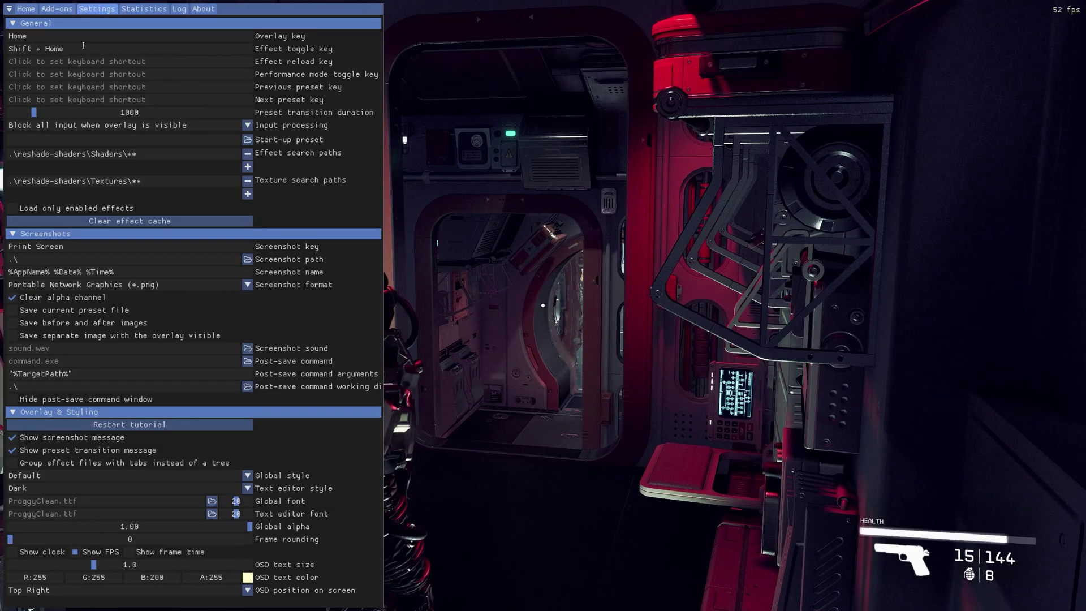